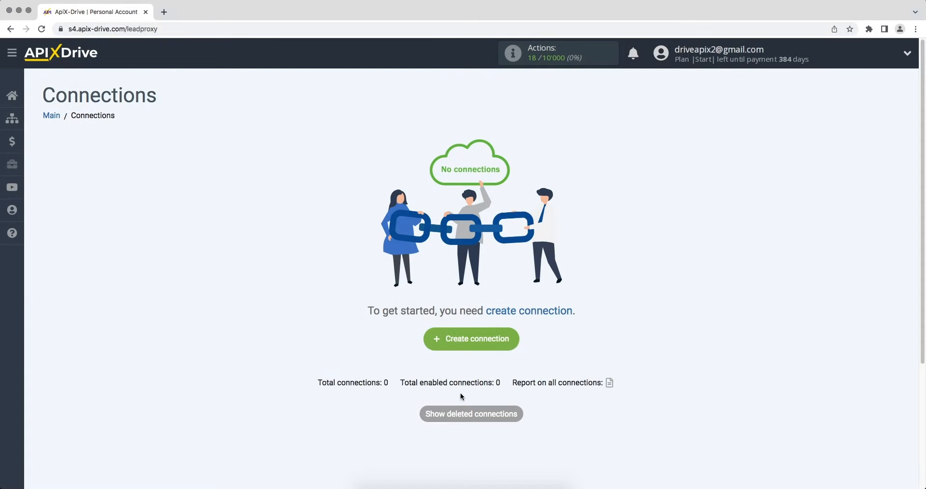
# - Create a new connection with Ecwid as the data source system
pyautogui.click(437, 346)
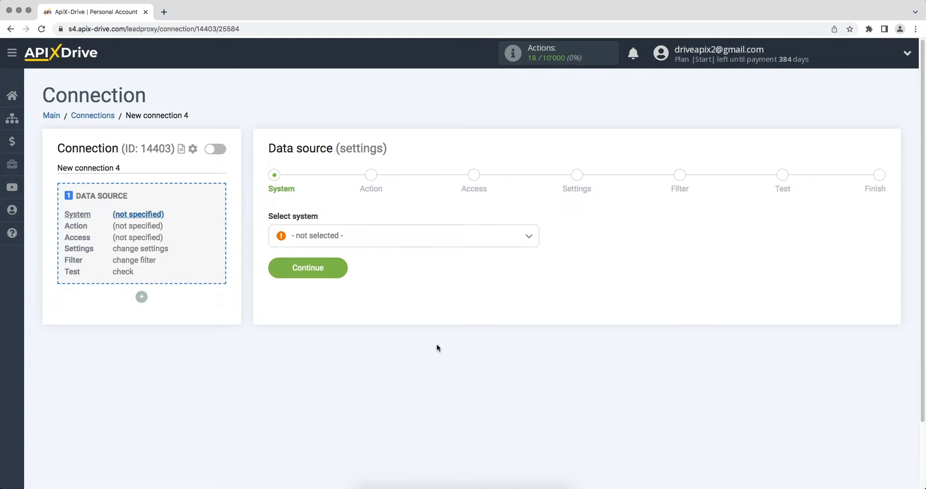
pyautogui.click(461, 237)
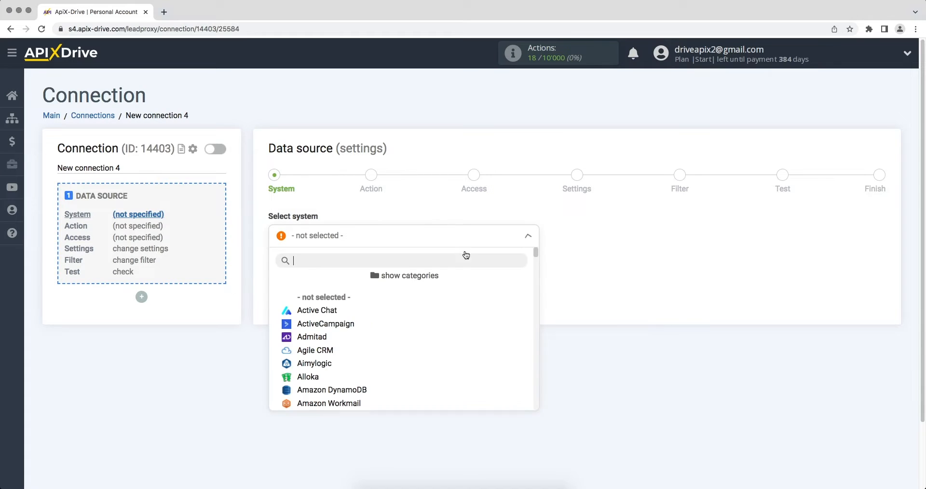
pyautogui.moveTo(535, 256); pyautogui.dragTo(535, 286)
pyautogui.click(319, 319)
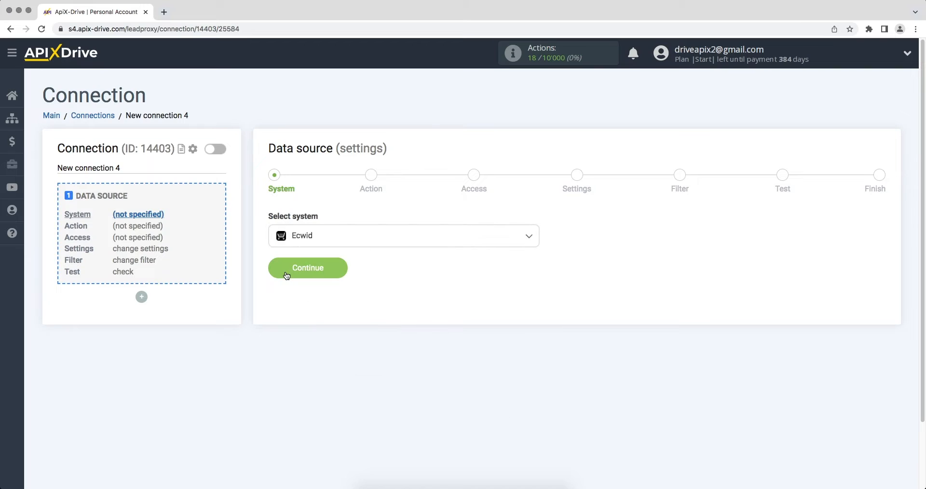
pyautogui.click(284, 274)
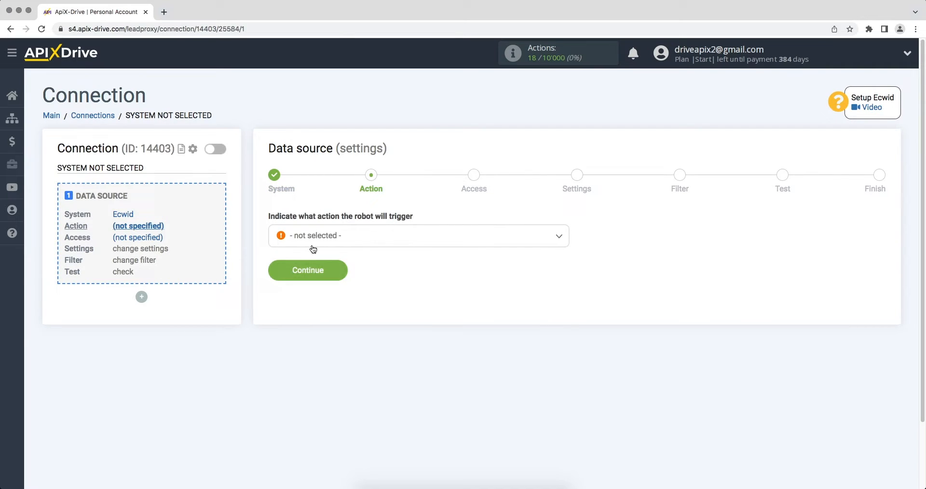
# - Set the Ecwid action to Get ORDERS (new) and continue to account access
pyautogui.click(406, 232)
pyautogui.click(326, 311)
pyautogui.click(290, 276)
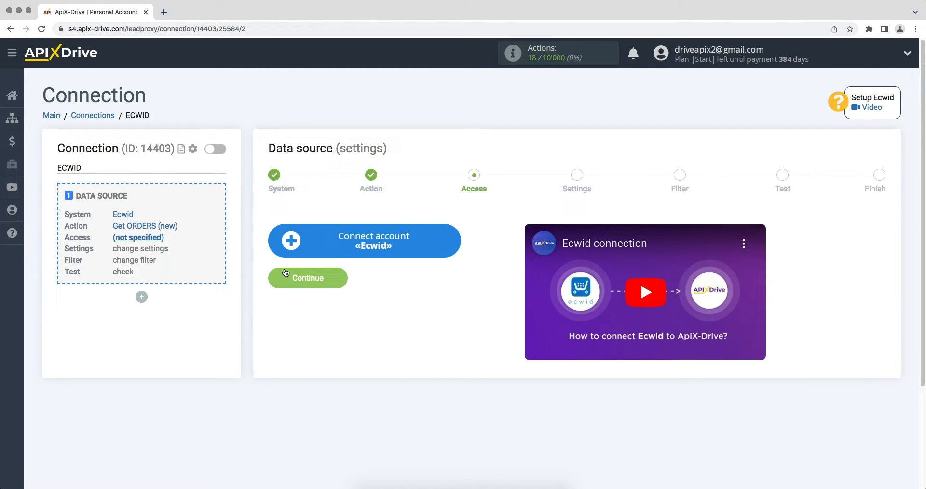
# - Sign in to the Ecwid store in the Connect account popup with the store e-mail and password
pyautogui.click(283, 246)
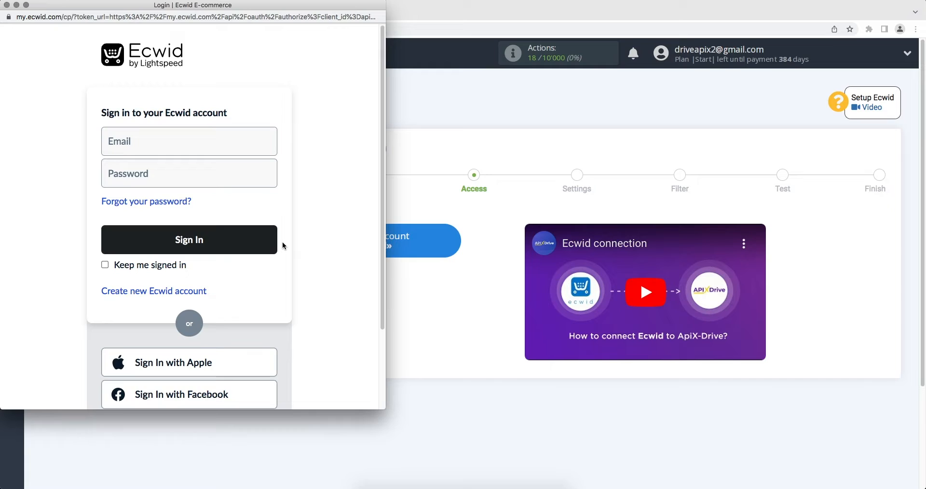
pyautogui.click(220, 143)
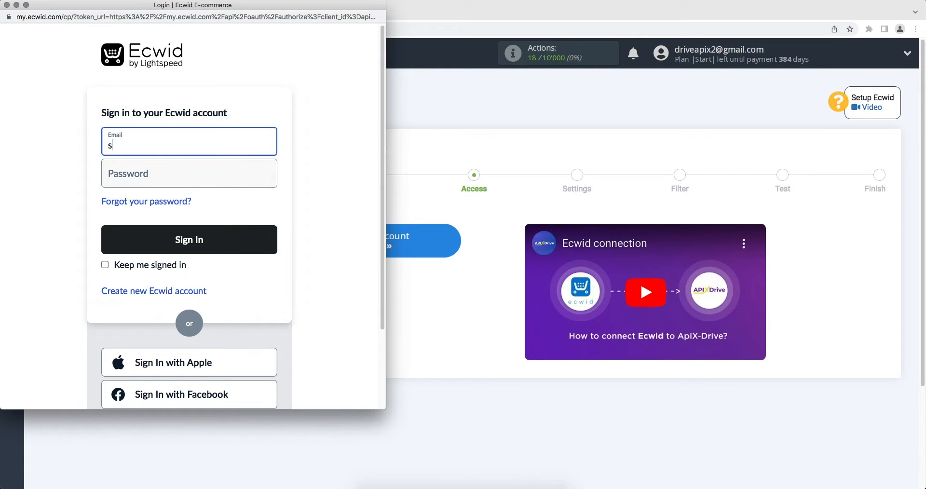
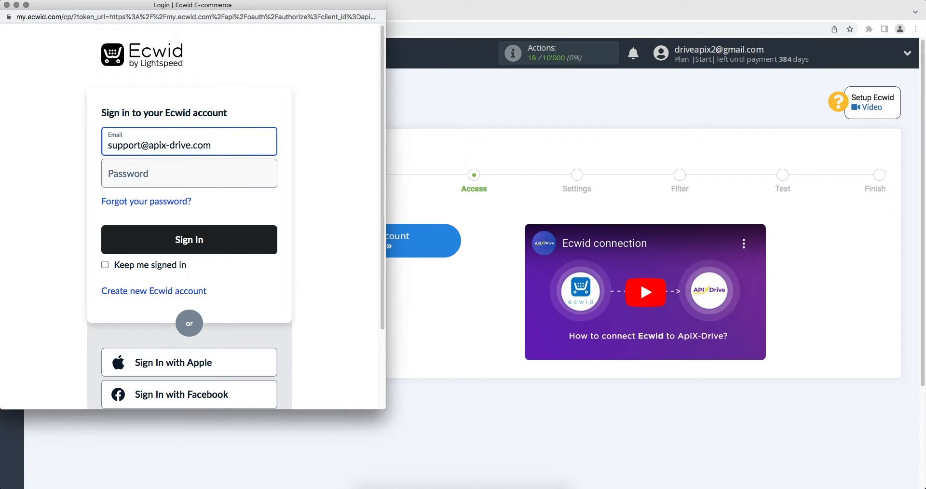
pyautogui.press('Tab')
pyautogui.write('••••')
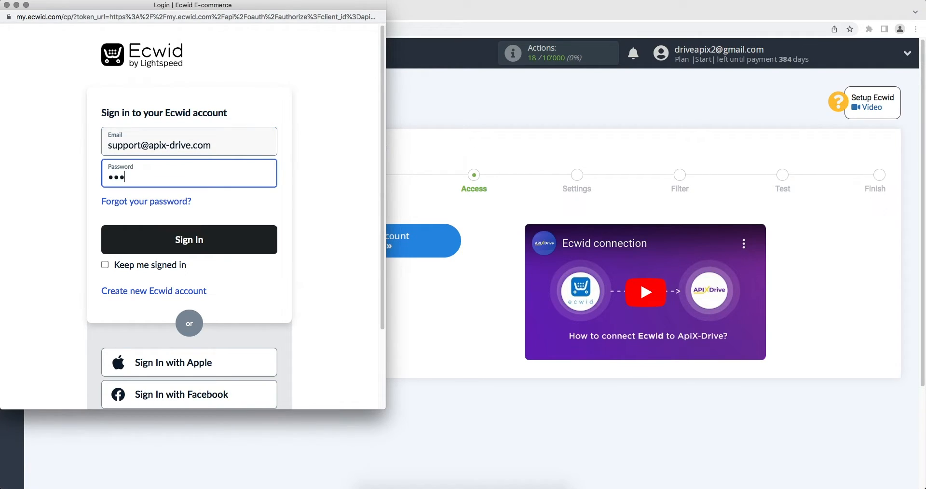
pyautogui.write('••••••••')
pyautogui.click(223, 229)
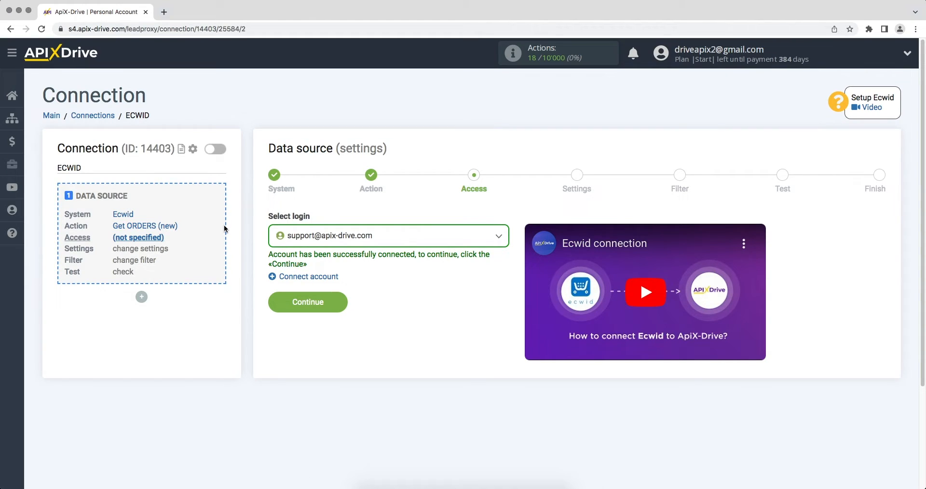
# - Select the newly connected Ecwid account as the login and pass the settings step
pyautogui.click(287, 235)
pyautogui.click(304, 309)
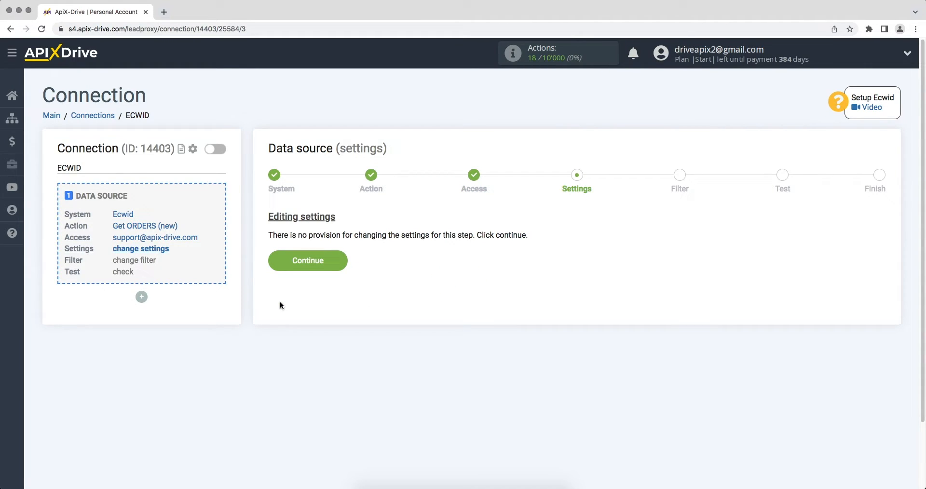
pyautogui.click(277, 266)
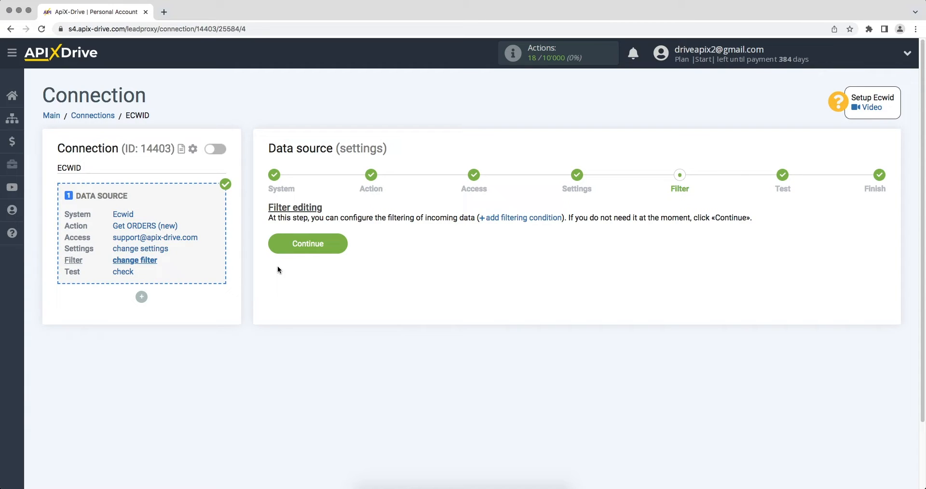
# - Skip filtering, review the sample order (total 600), and finish the source setup
pyautogui.click(278, 249)
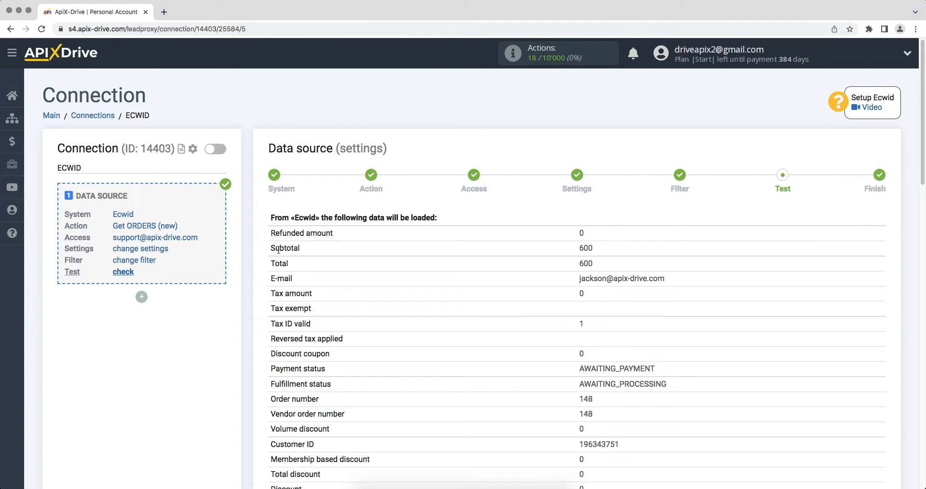
pyautogui.scroll(-15, 279, 250)
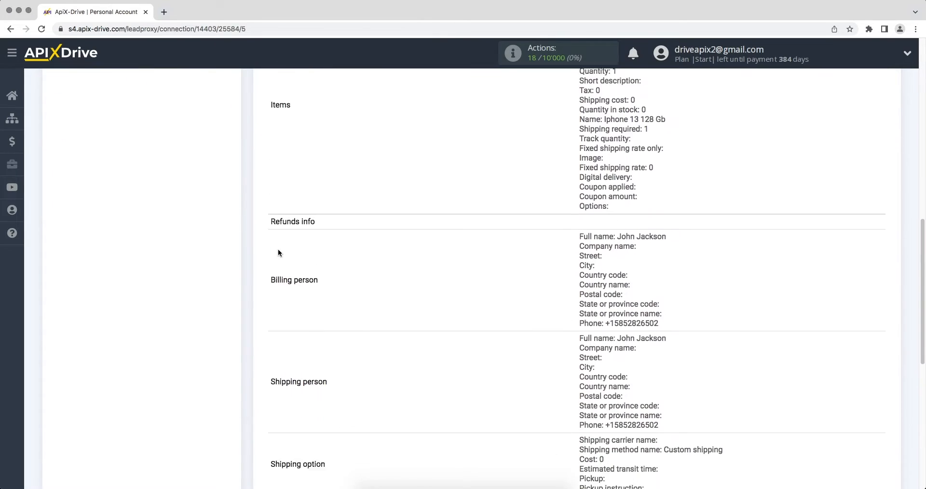
pyautogui.scroll(-5, 278, 249)
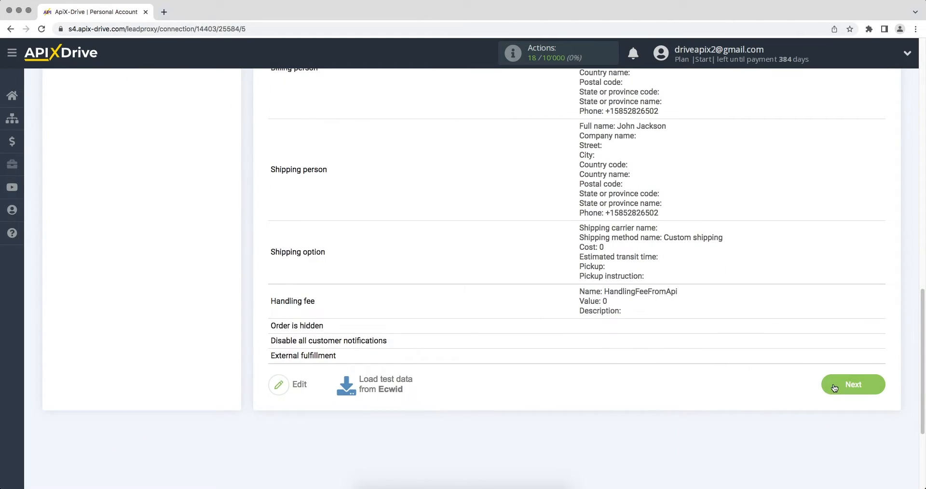
pyautogui.click(834, 387)
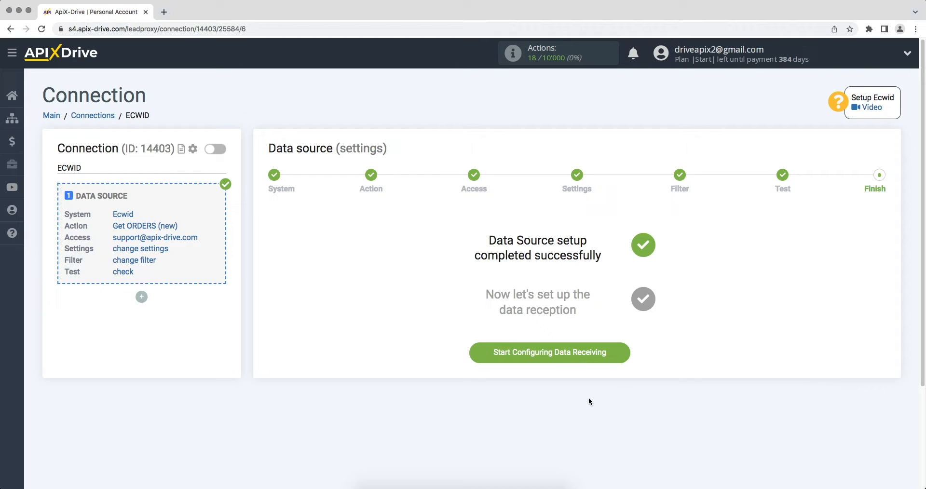
# - Start data receiving setup with Smartsheet as the destination system
pyautogui.click(494, 357)
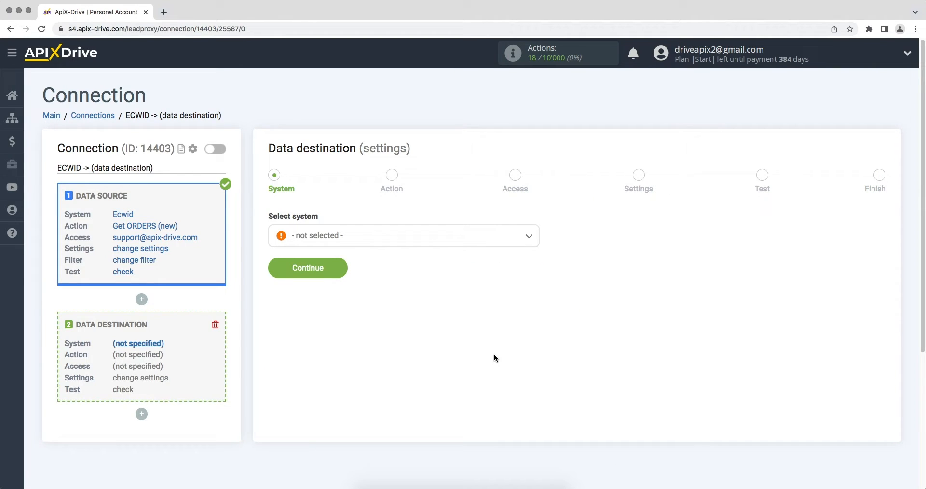
pyautogui.click(478, 242)
pyautogui.moveTo(534, 252); pyautogui.dragTo(535, 366)
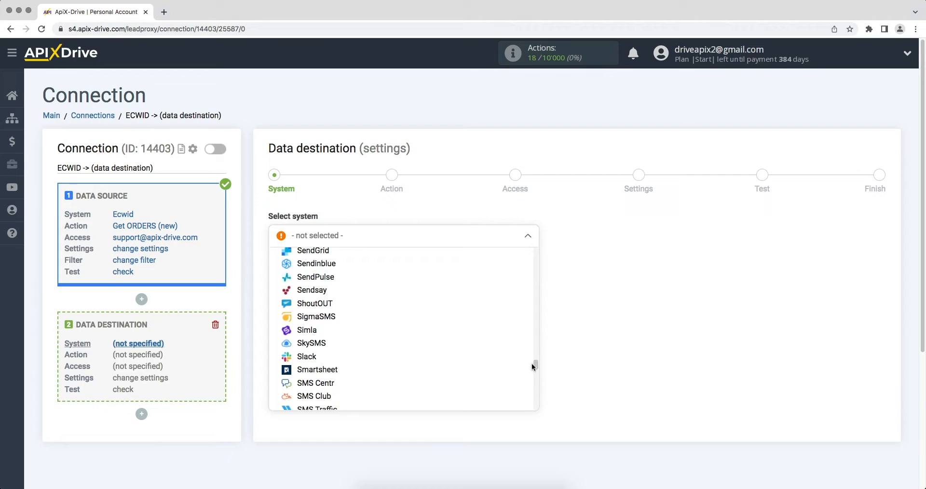
pyautogui.click(328, 371)
pyautogui.click(277, 273)
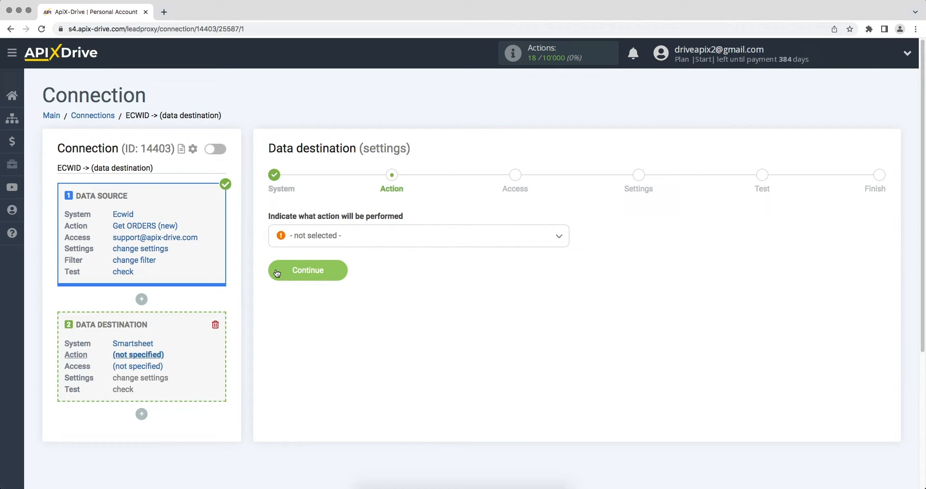
# - Set the Smartsheet action to Add ROW and continue to account access
pyautogui.click(310, 245)
pyautogui.click(311, 296)
pyautogui.click(277, 273)
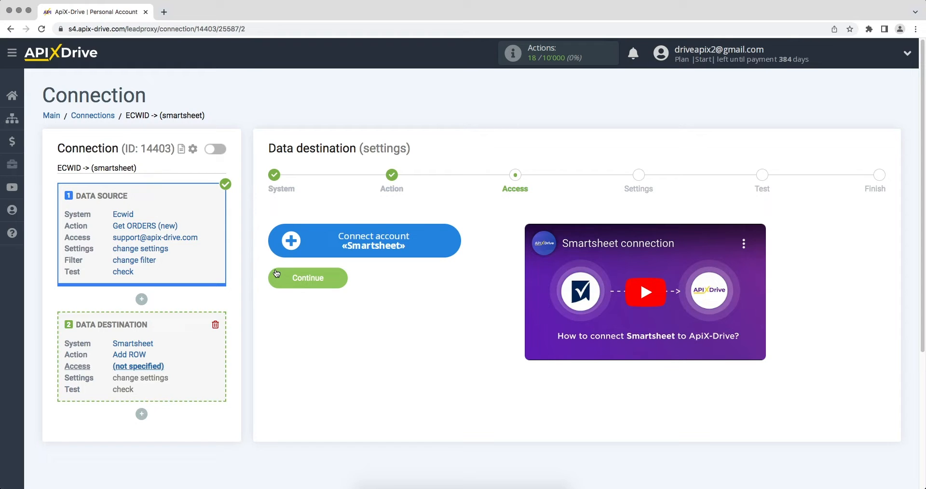
# - Log in to Smartsheet with the account e-mail and password, then allow ApiX-Drive access
pyautogui.click(285, 245)
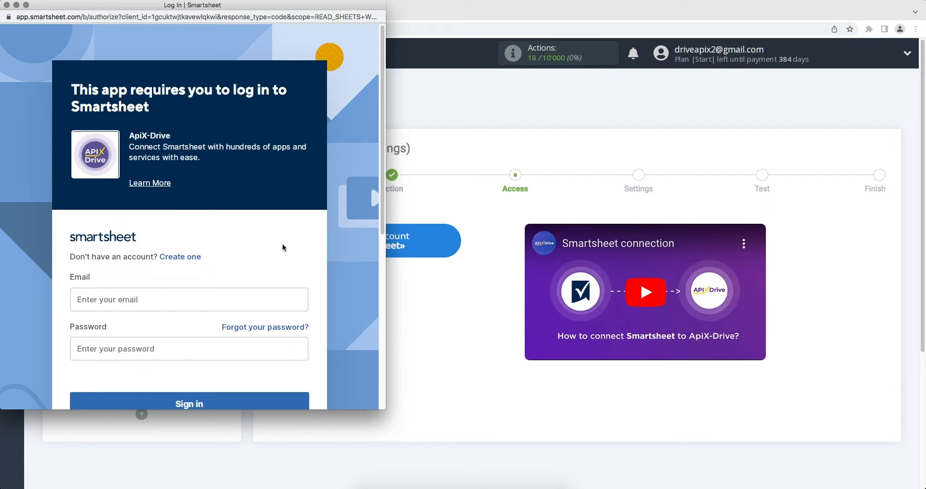
pyautogui.click(220, 302)
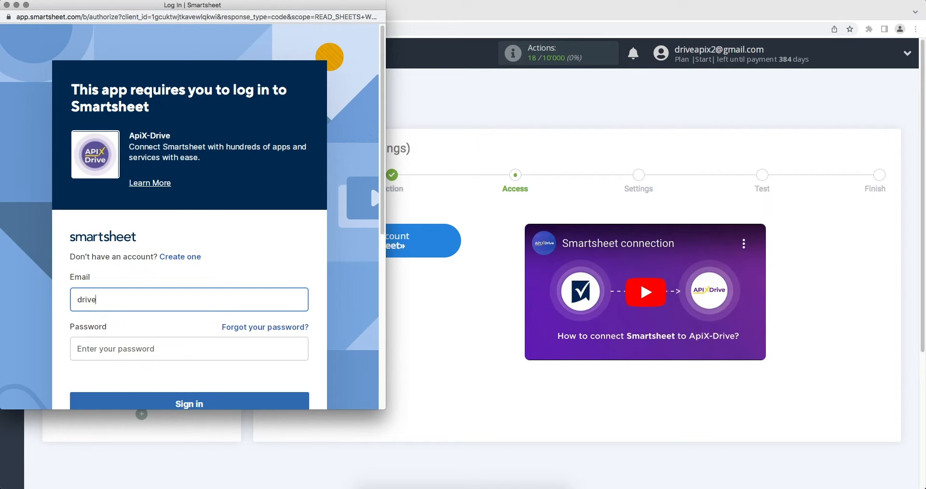
pyautogui.click(218, 344)
pyautogui.write('••••••••')
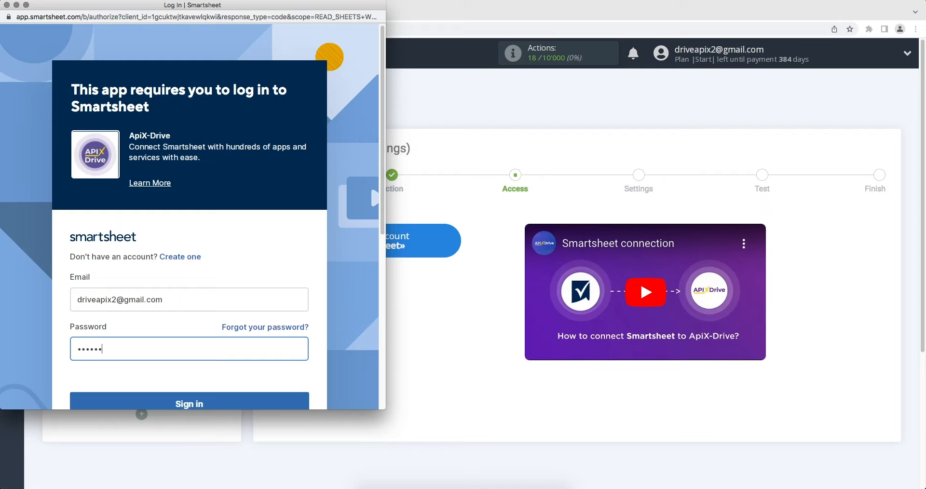
pyautogui.write('•••••')
pyautogui.scroll(-1, 192, 217)
pyautogui.click(222, 387)
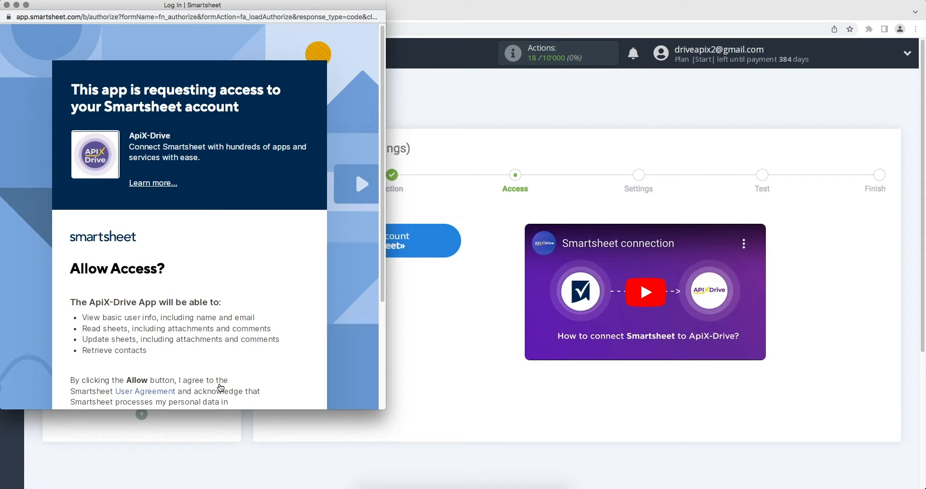
pyautogui.scroll(-6, 220, 387)
pyautogui.click(213, 365)
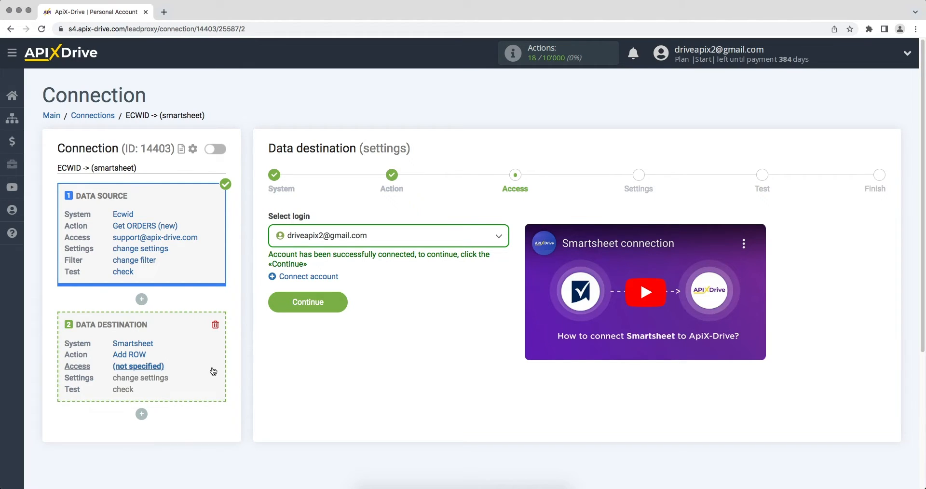
# - Choose the connected Smartsheet login and pick the 'ApiX-Drive' sheet for new rows
pyautogui.click(314, 241)
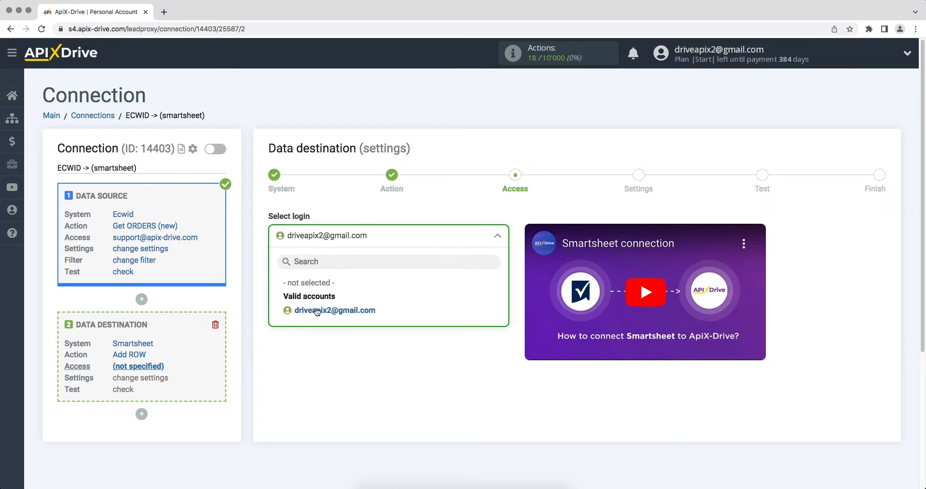
pyautogui.click(315, 309)
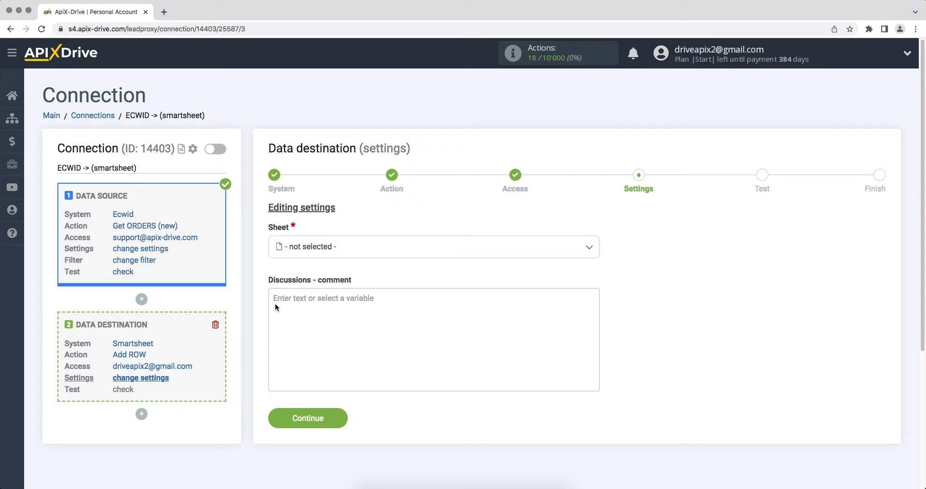
pyautogui.click(304, 253)
pyautogui.click(304, 308)
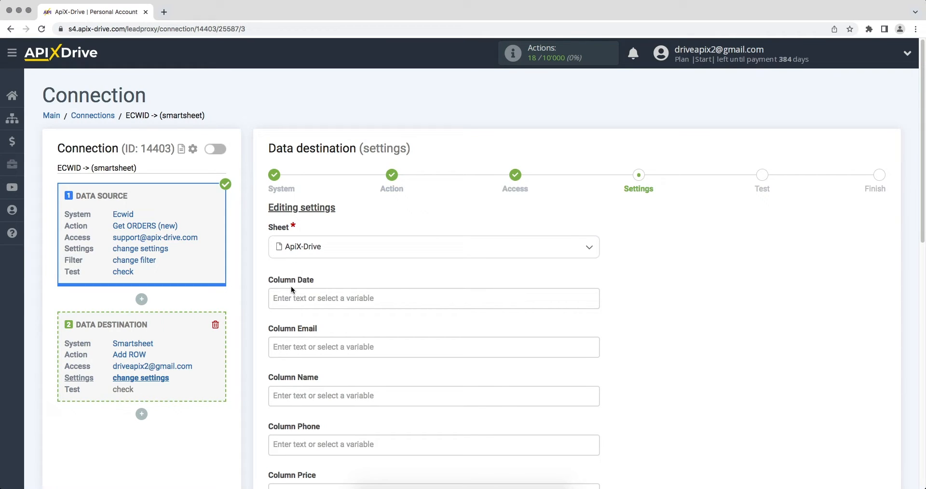
# - Map Ecwid's creation date, e-mail and full name to Columns Date, Email and Name
pyautogui.click(287, 298)
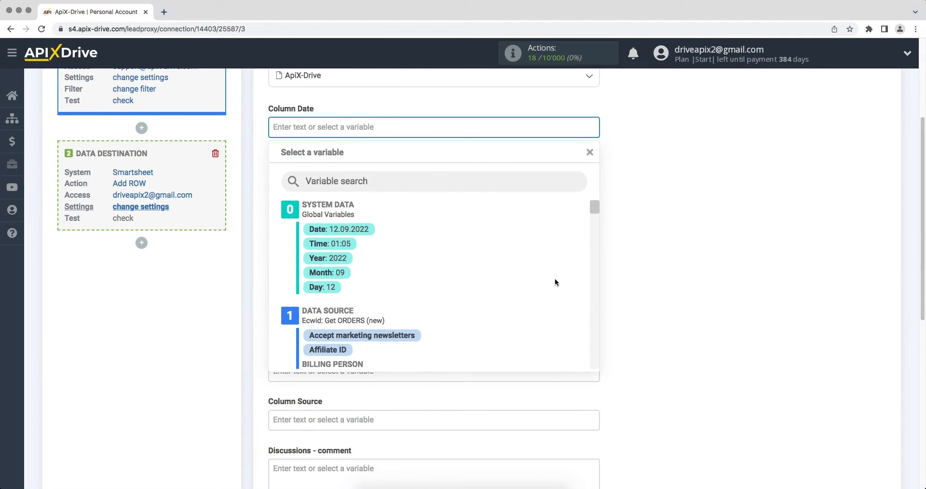
pyautogui.moveTo(595, 210); pyautogui.dragTo(595, 225)
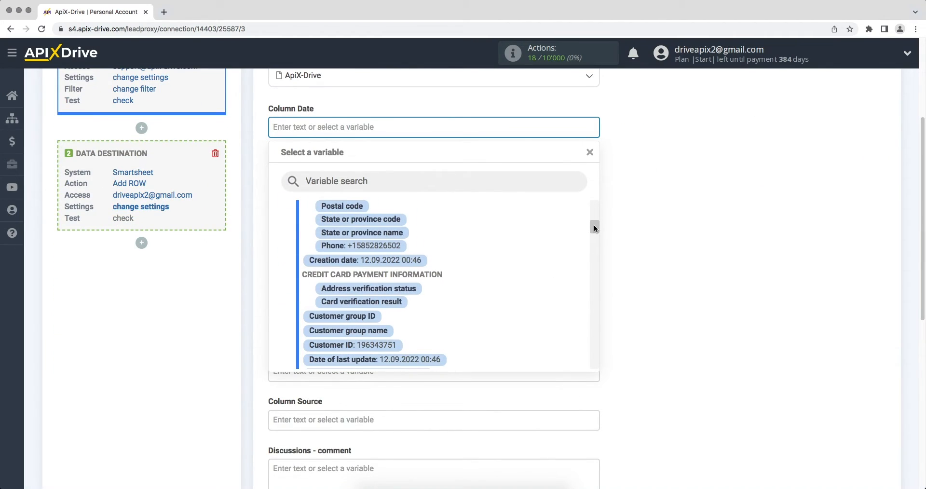
pyautogui.click(415, 254)
pyautogui.click(345, 173)
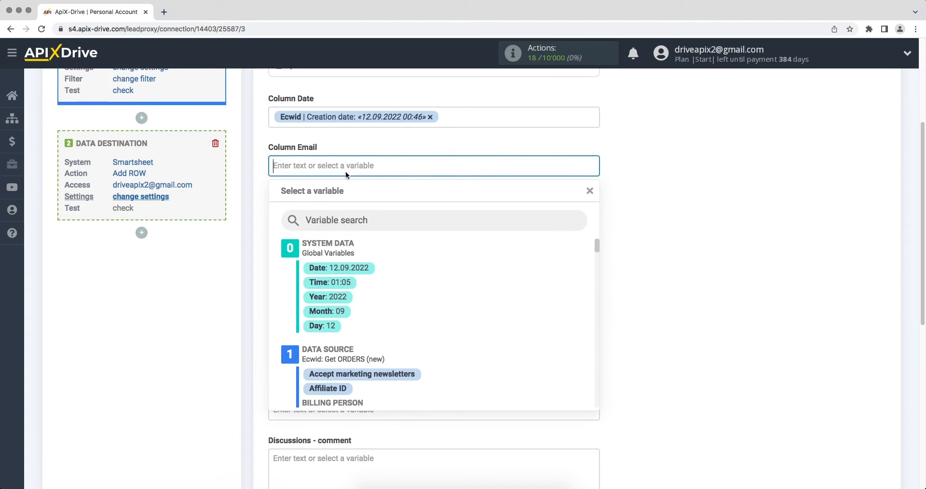
pyautogui.moveTo(593, 212); pyautogui.dragTo(587, 260)
pyautogui.click(415, 272)
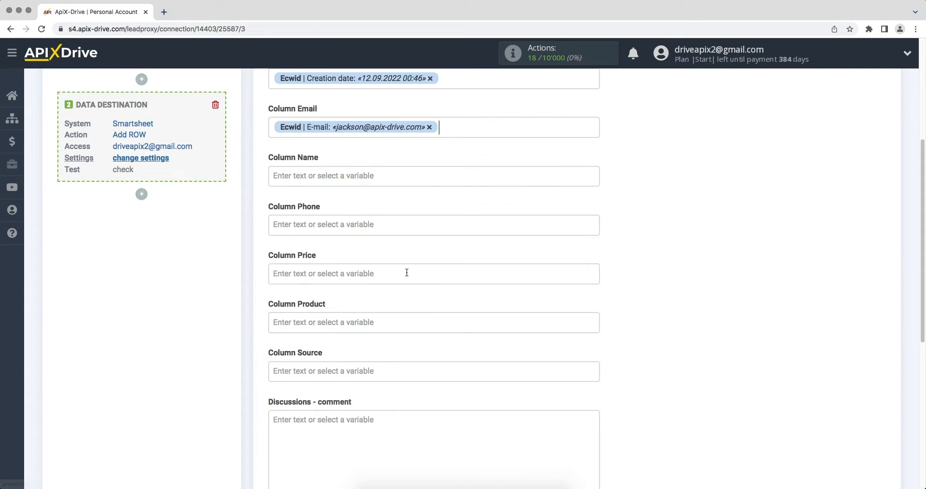
pyautogui.click(352, 178)
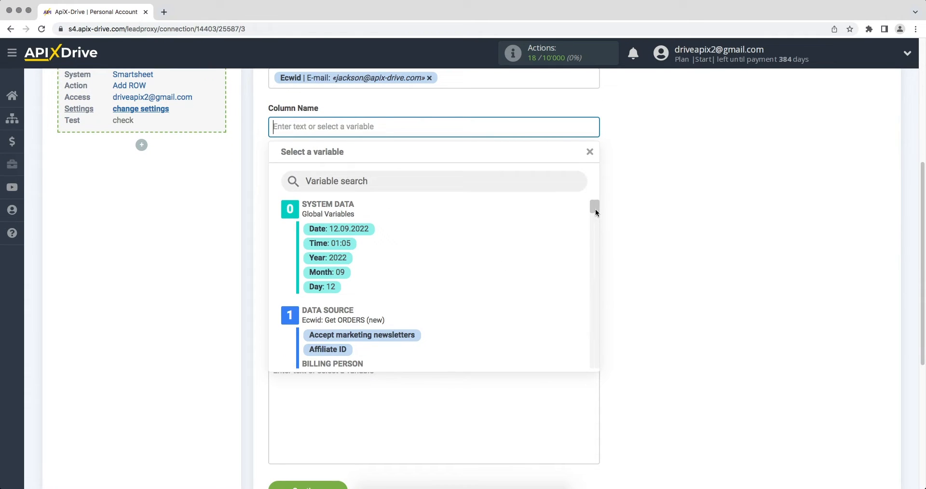
pyautogui.scroll(-2, 595, 211)
pyautogui.click(402, 291)
# - Map the customer phone, order price and product name to Columns Phone, Price and Product
pyautogui.click(363, 175)
pyautogui.moveTo(594, 206); pyautogui.dragTo(594, 226)
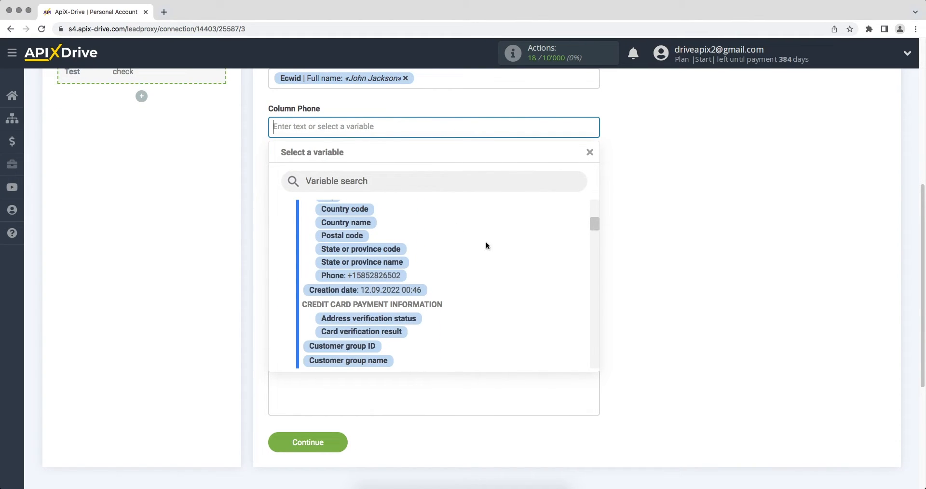
pyautogui.click(395, 275)
pyautogui.click(406, 166)
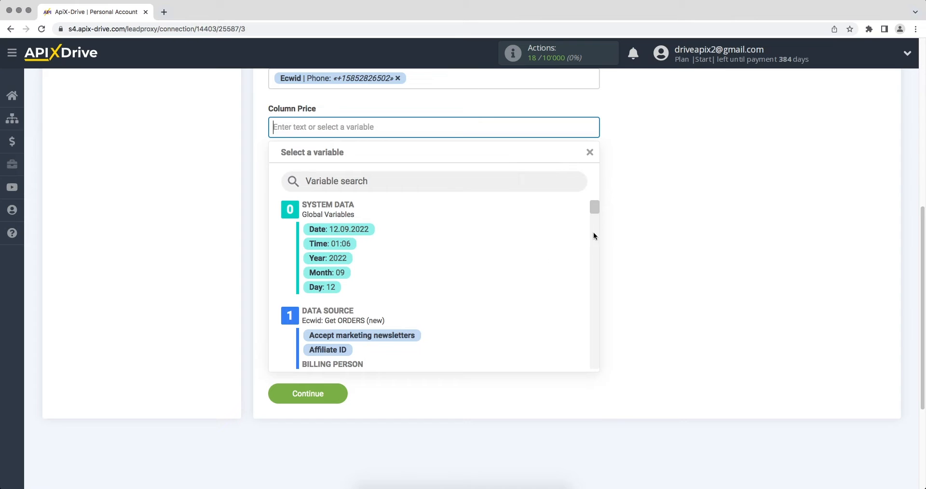
pyautogui.moveTo(595, 207); pyautogui.dragTo(594, 276)
pyautogui.click(334, 259)
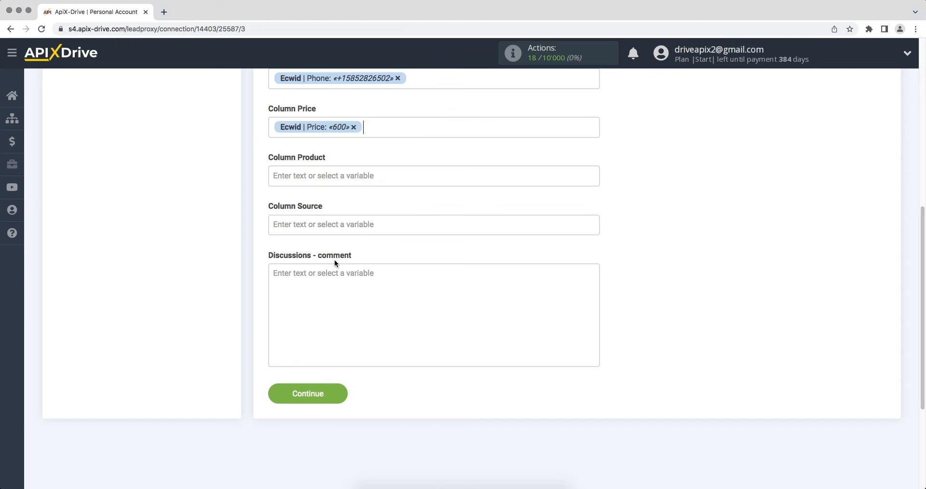
pyautogui.click(313, 180)
pyautogui.moveTo(595, 209); pyautogui.dragTo(586, 280)
pyautogui.click(393, 345)
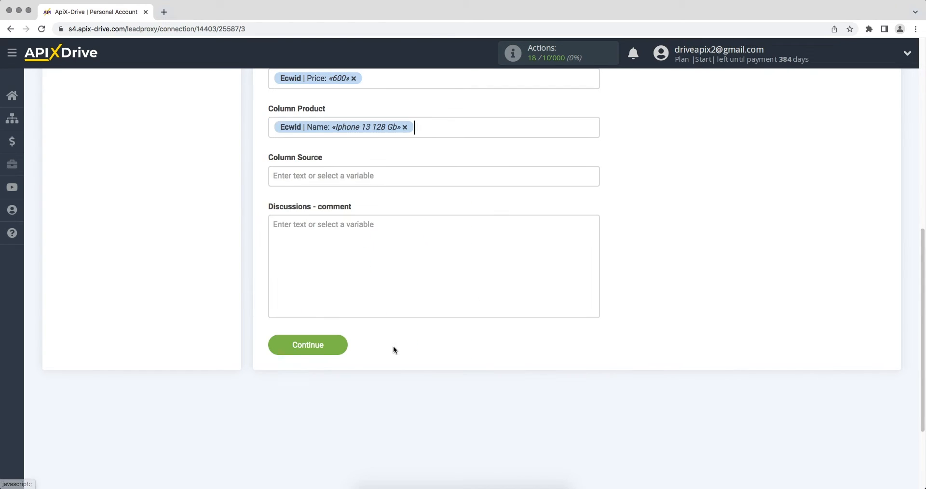
# - Fill Column Source with the text 'New order from Ecwid'
pyautogui.click(339, 179)
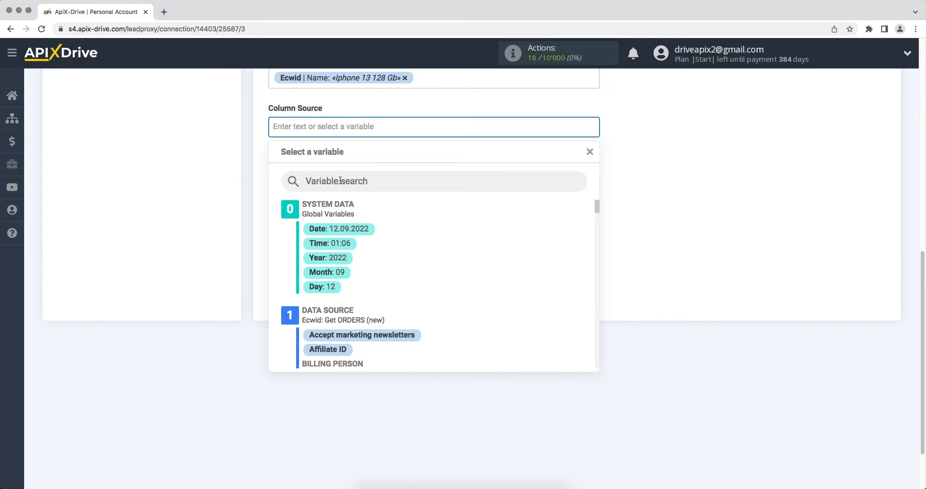
pyautogui.write('N')
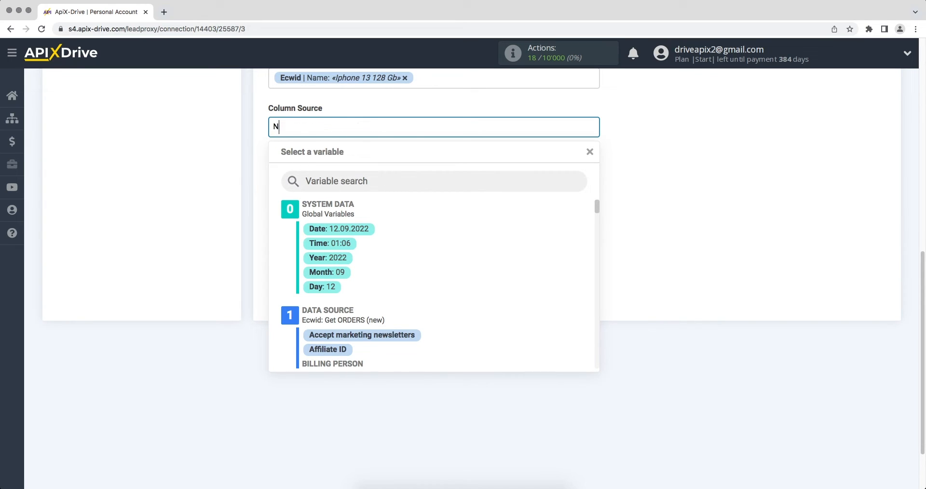
pyautogui.write('ew order from Ecwid')
pyautogui.click(754, 180)
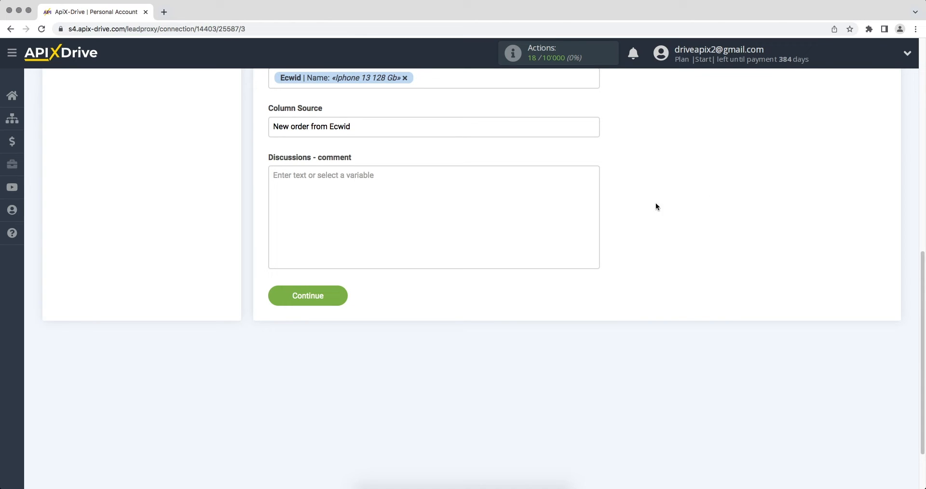
# - Save the mapping, send a test order row to the ApiX-Drive sheet, and finish destination setup
pyautogui.click(313, 304)
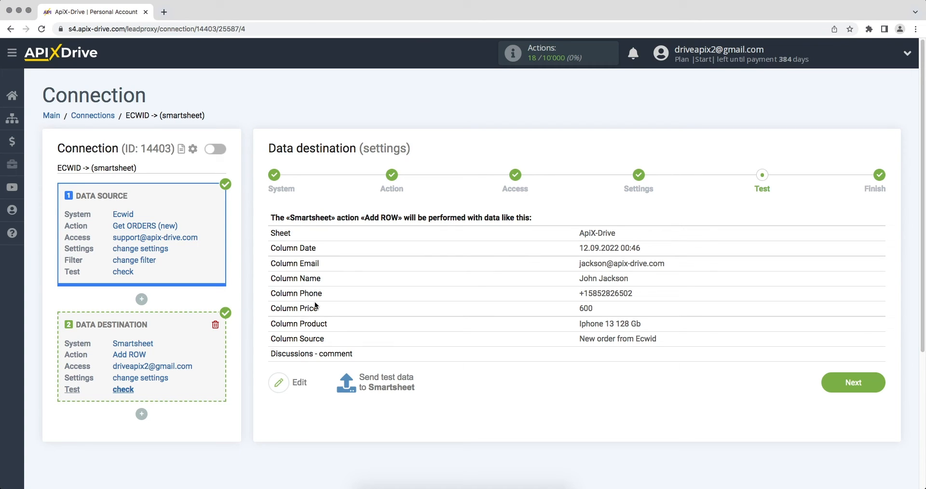
pyautogui.click(364, 377)
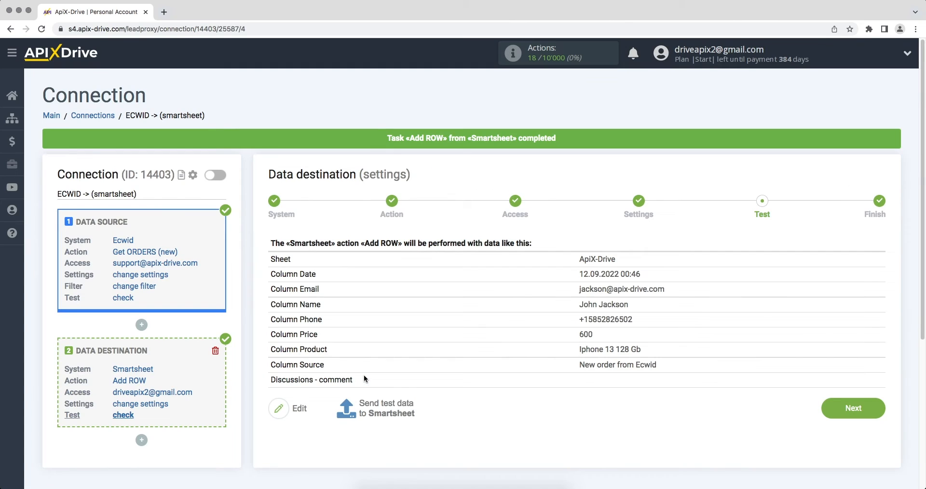
pyautogui.click(823, 410)
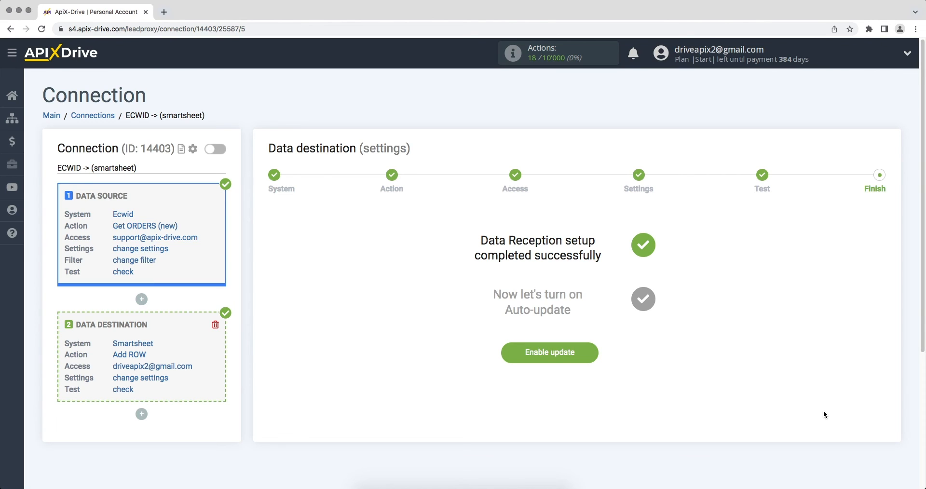
# - Enable auto-update and set the ECWID -> smartsheet connection's update interval to 5 minutes
pyautogui.click(517, 357)
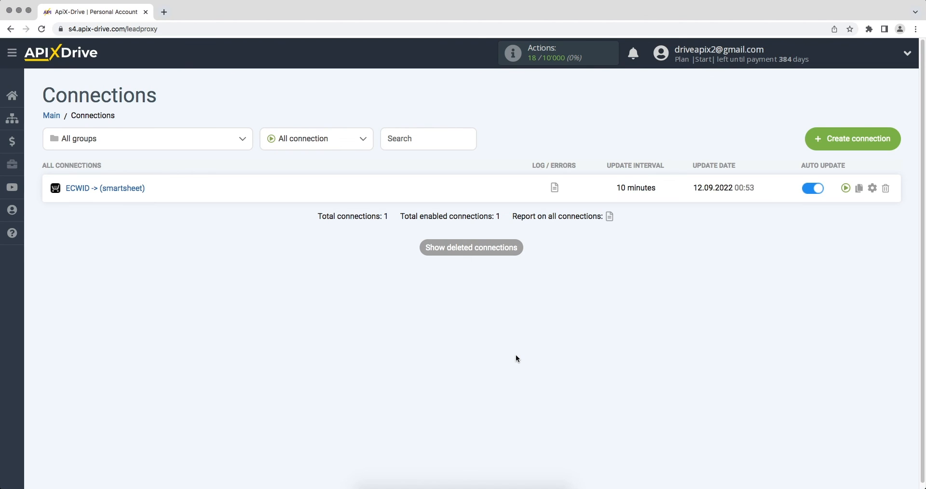
pyautogui.click(873, 188)
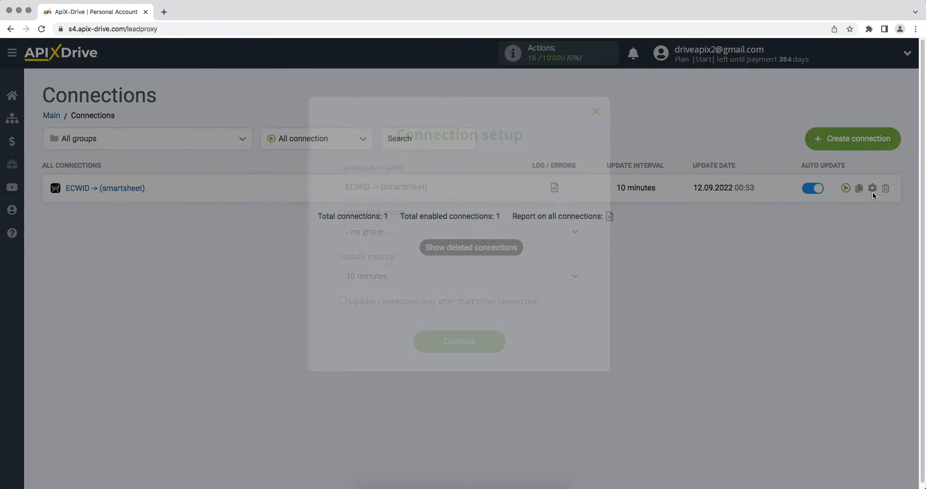
pyautogui.click(574, 275)
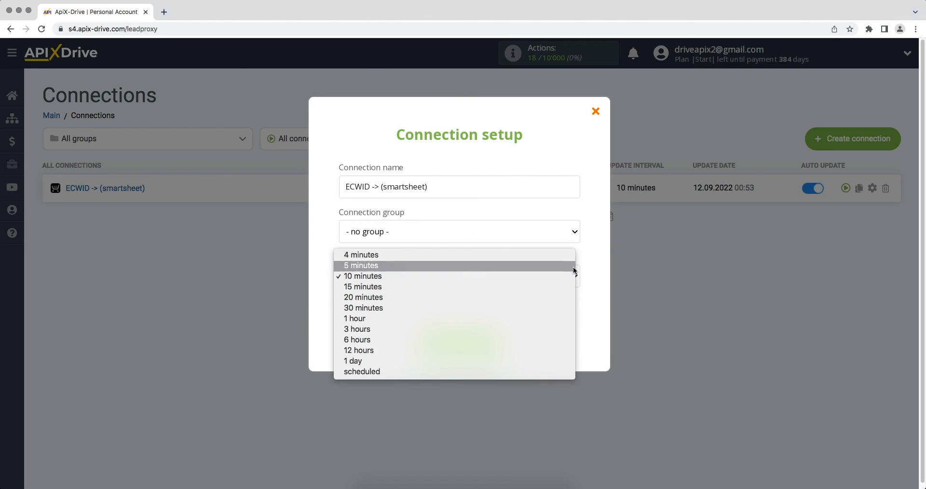
pyautogui.click(575, 265)
pyautogui.click(438, 339)
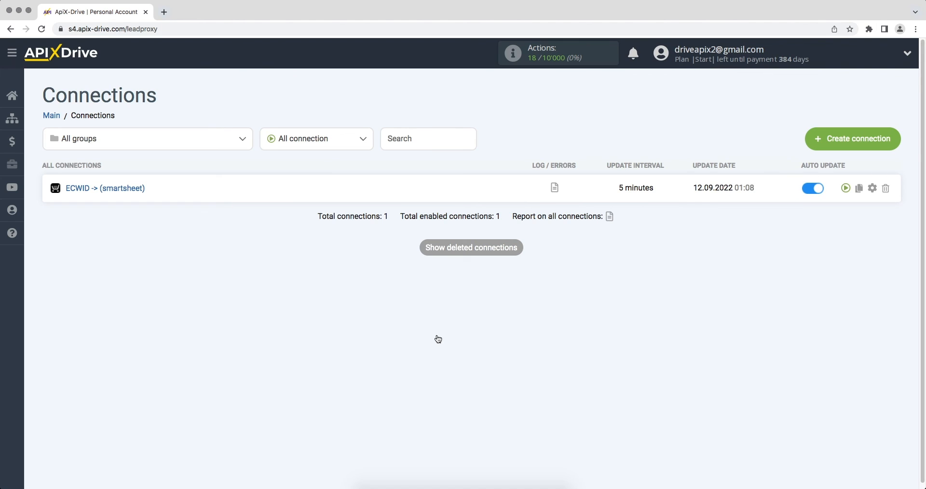